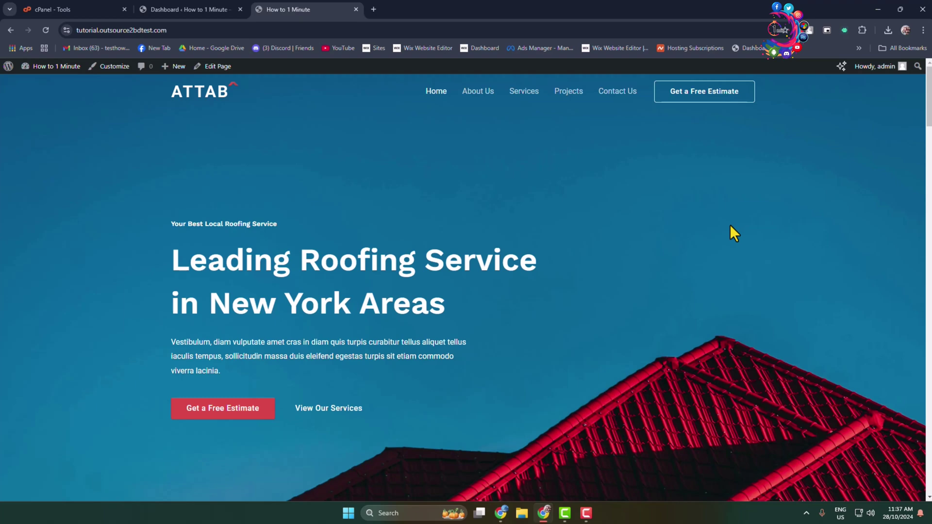
Step: Scroll the site to the footer and select, then deselect, the footer column text
scroll(505, 232, down, 5)
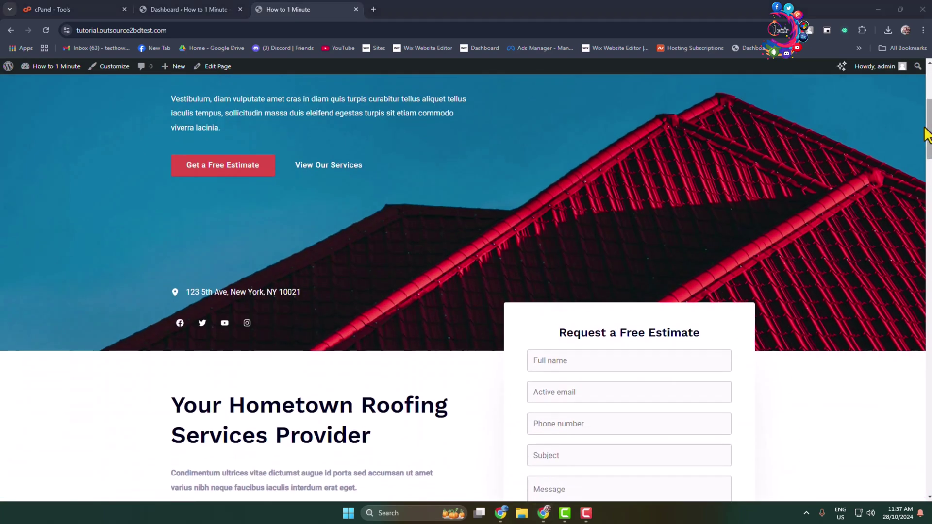
drag(925, 134, 890, 468)
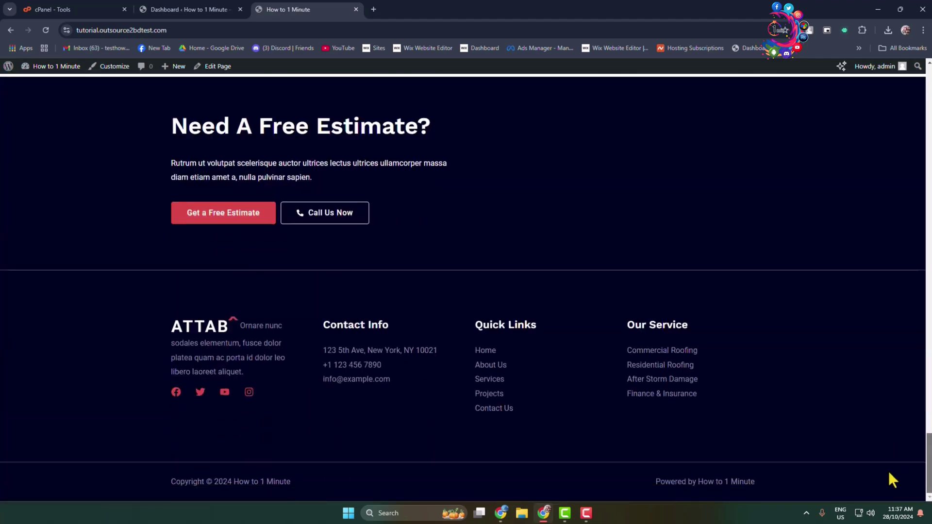
drag(35, 278, 816, 449)
click(796, 413)
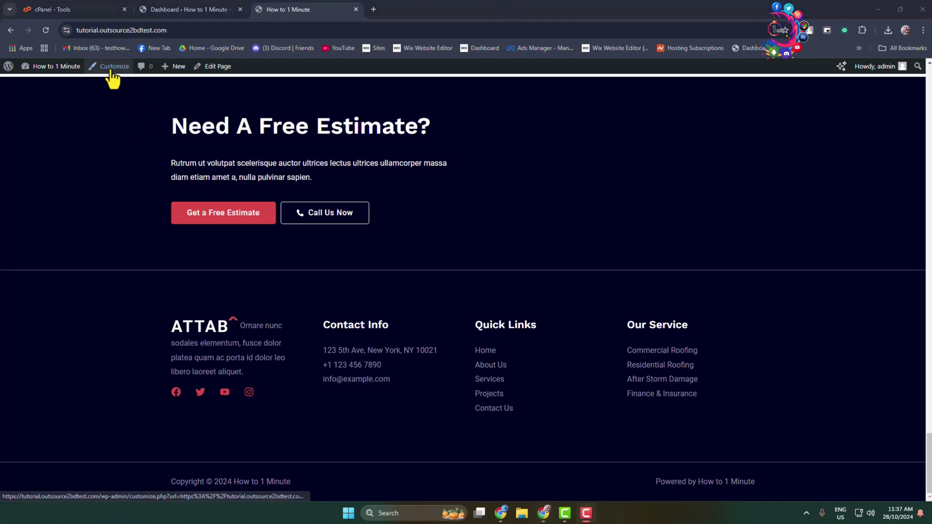
Step: Open the Customizer through Appearance > Customize on the Dashboard
click(215, 9)
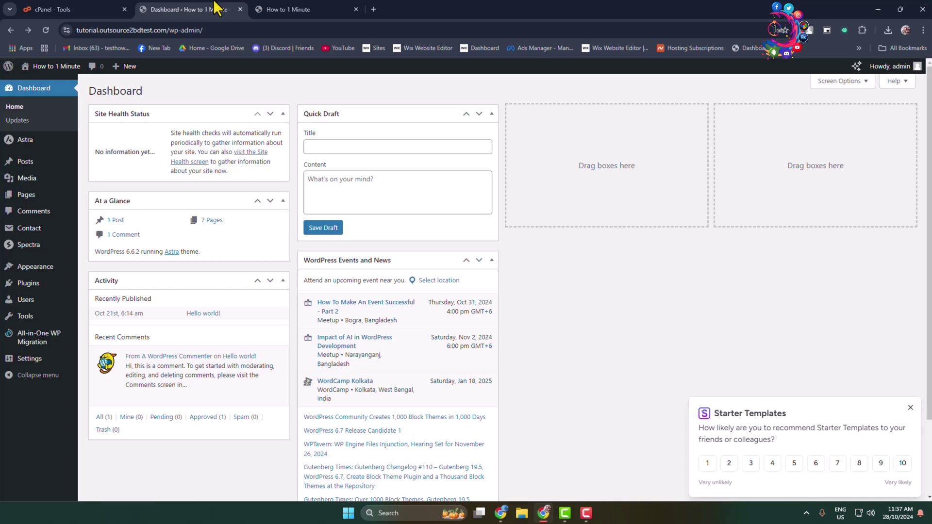
mouse_move(13, 281)
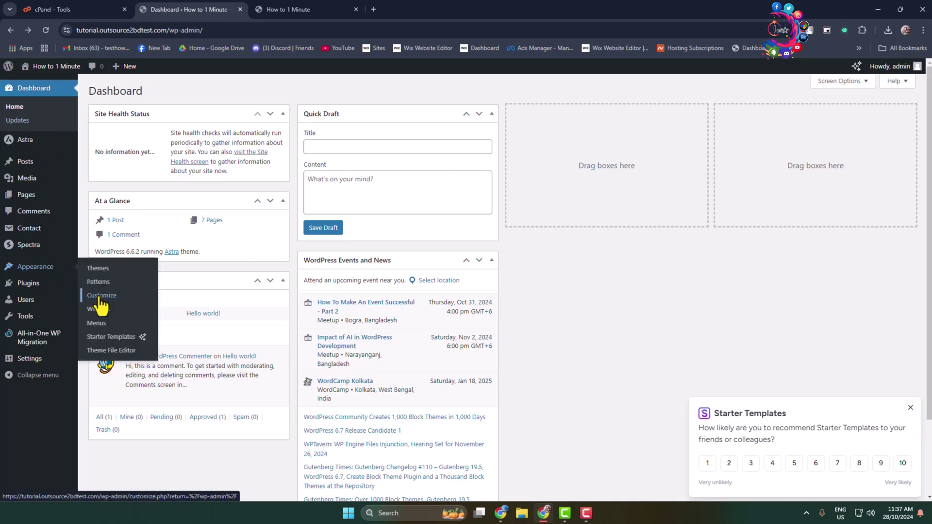
click(281, 10)
click(114, 68)
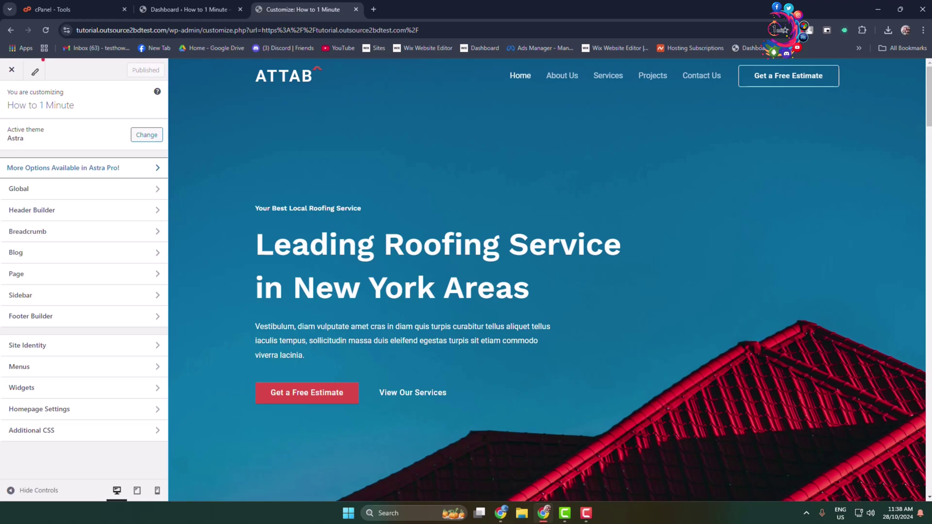
Step: Scroll the preview to the footer and open the Primary Footer row settings
drag(929, 112, 927, 486)
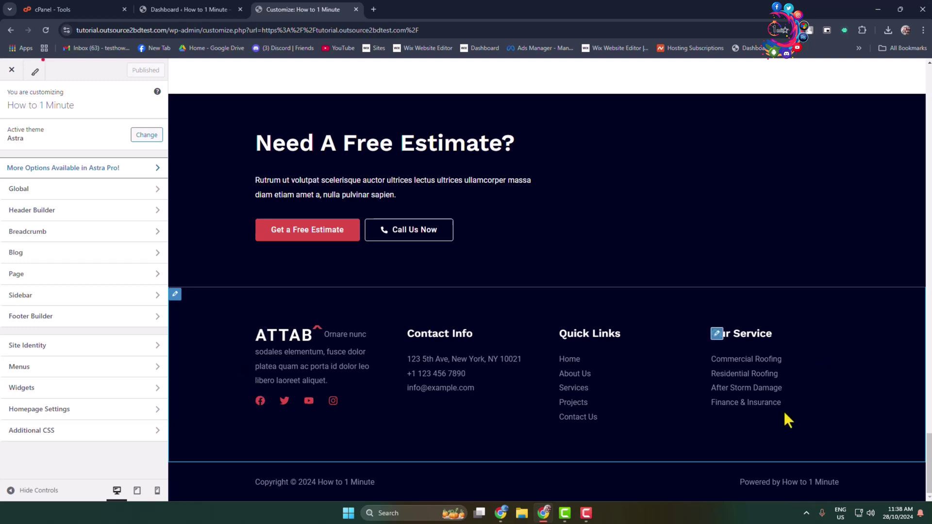
click(176, 297)
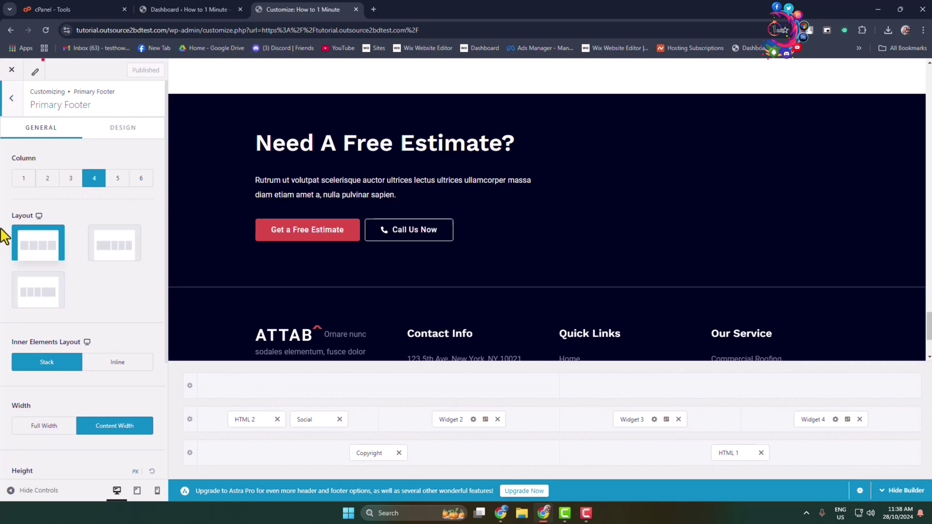
scroll(71, 302, down, 3)
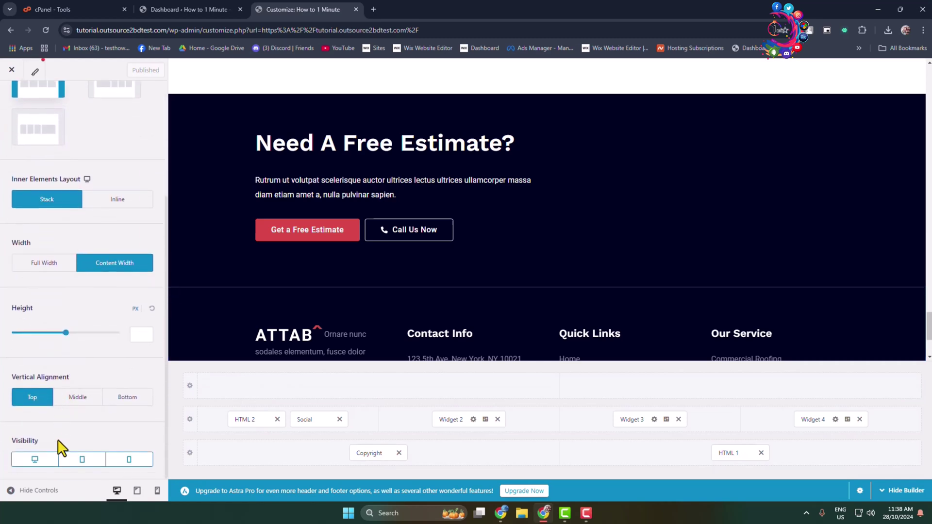
scroll(70, 379, down, 1)
drag(64, 332, 68, 331)
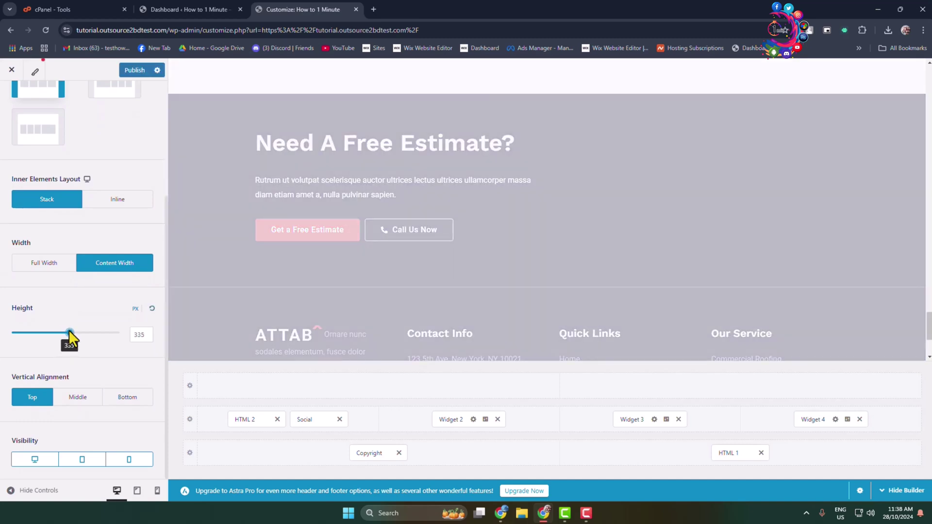
scroll(69, 346, up, 1)
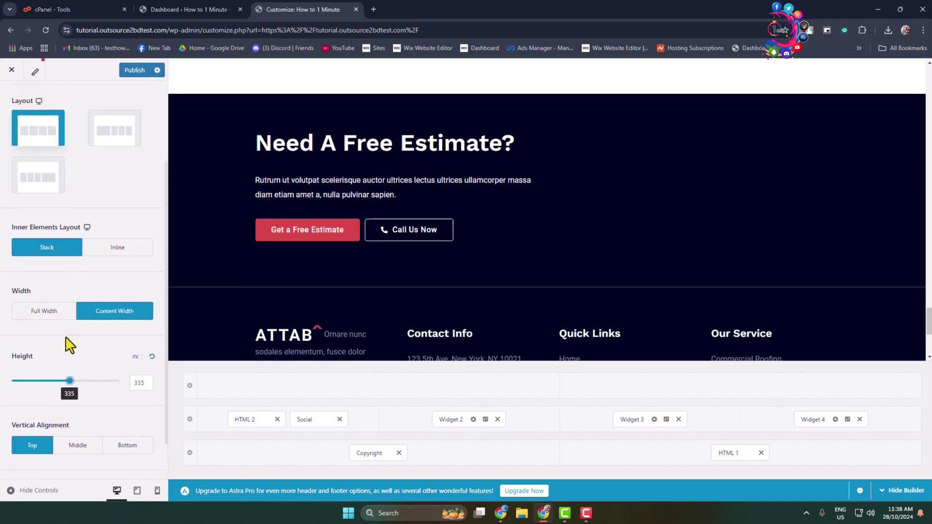
click(152, 357)
scroll(72, 233, up, 2)
Step: Show Primary Footer design options (1 px top border, 5 px padding) and scroll to the footer
click(119, 137)
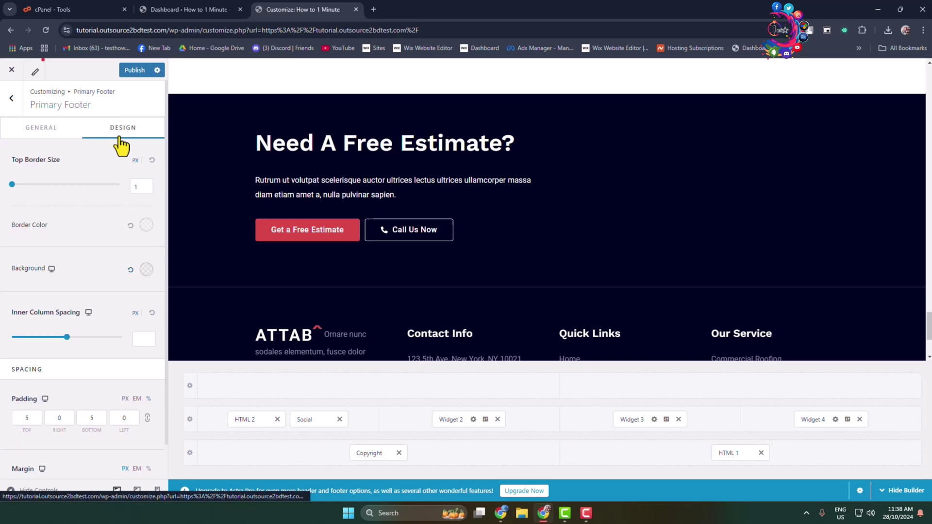
scroll(449, 258, up, 3)
scroll(451, 261, down, 2)
scroll(448, 251, down, 2)
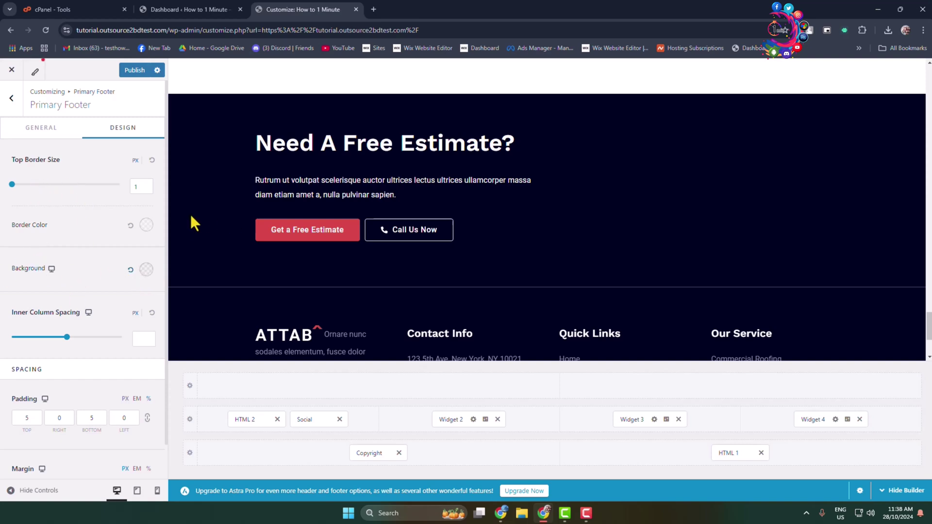
scroll(110, 381, down, 1)
scroll(111, 381, up, 1)
scroll(665, 277, down, 3)
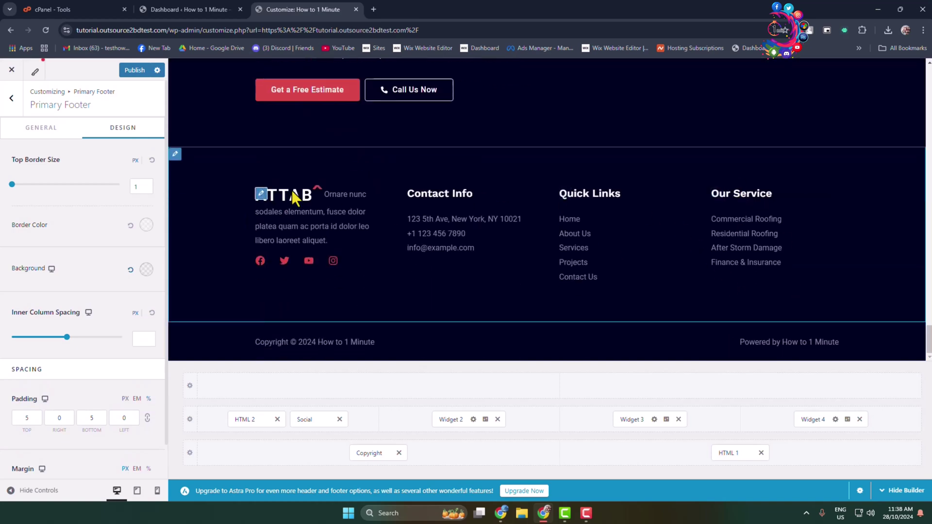
Step: Append 'fasf' to the HTML 2 footer blurb and show its text colour and font size options
click(261, 196)
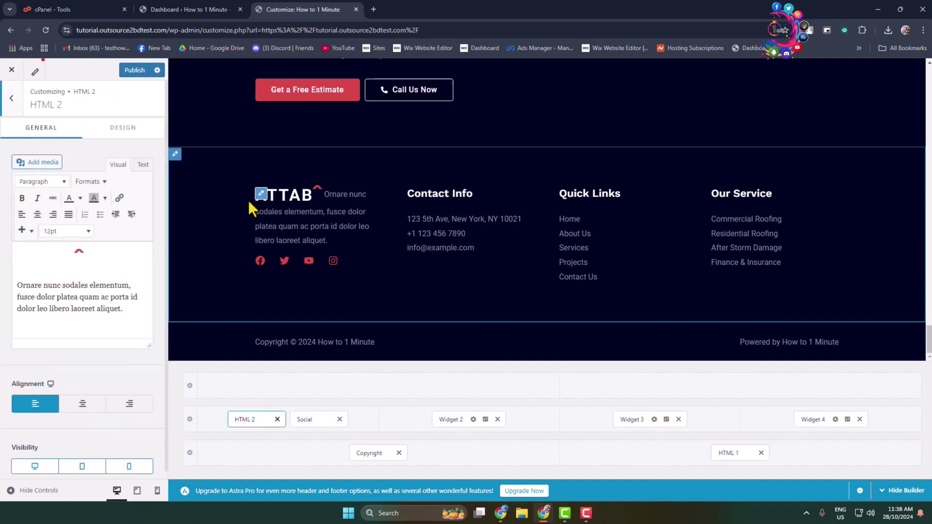
click(71, 287)
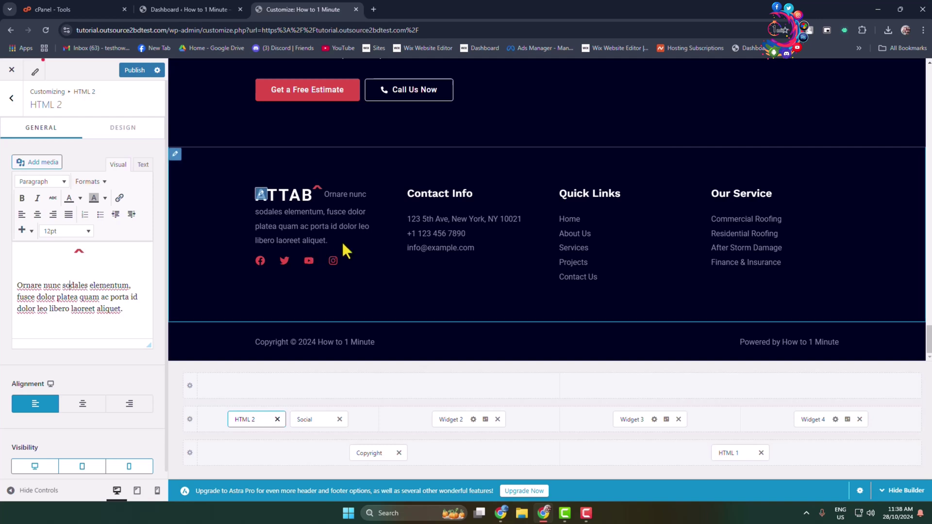
drag(322, 241, 257, 215)
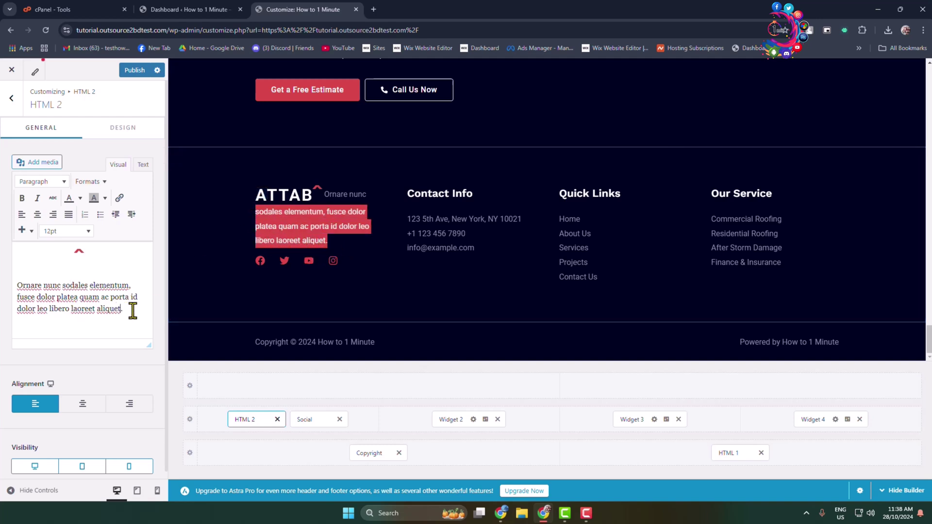
text(fasf)
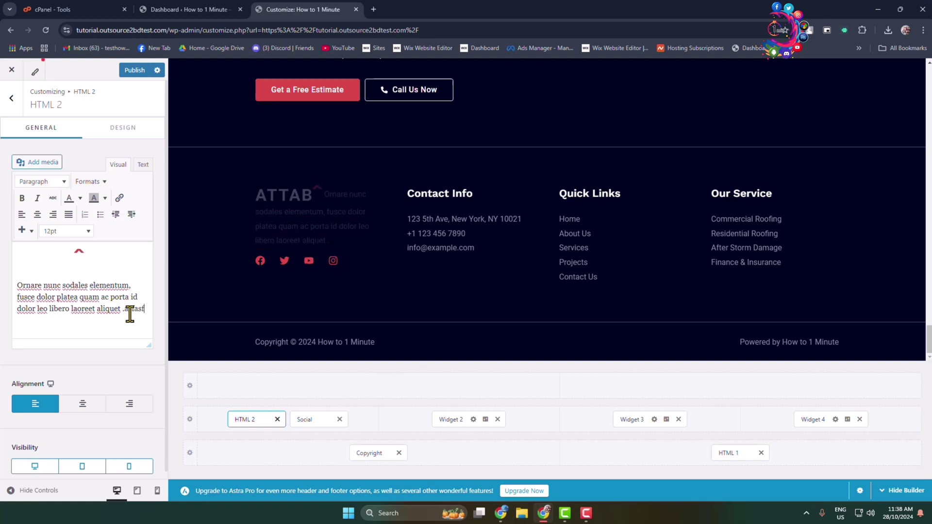
scroll(80, 267, down, 1)
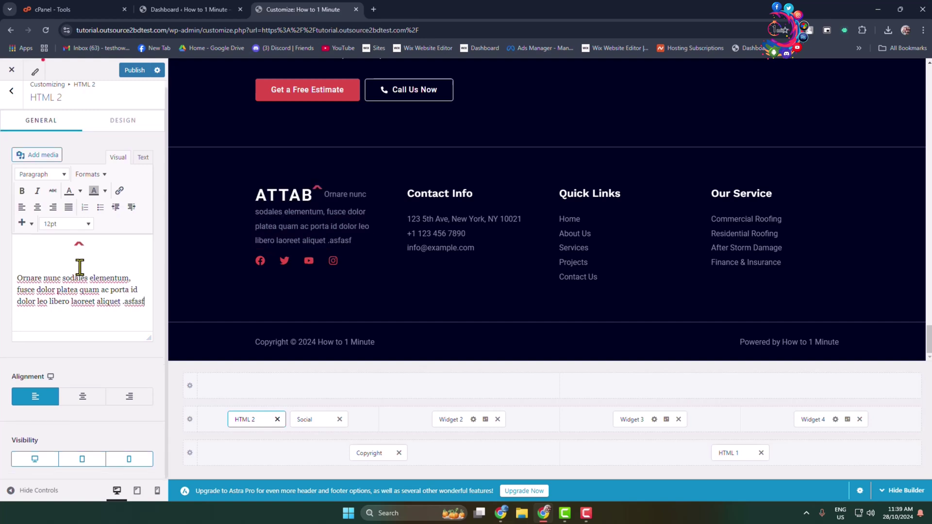
scroll(59, 360, up, 1)
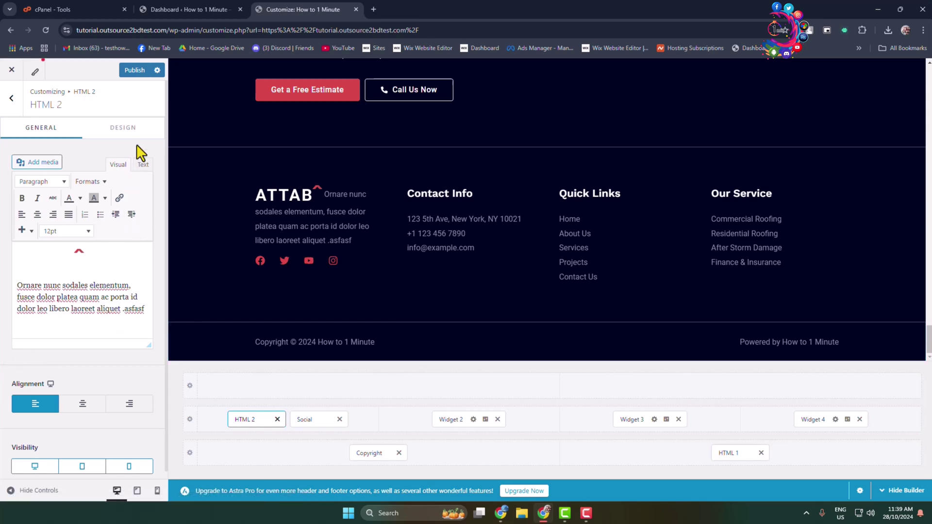
click(127, 129)
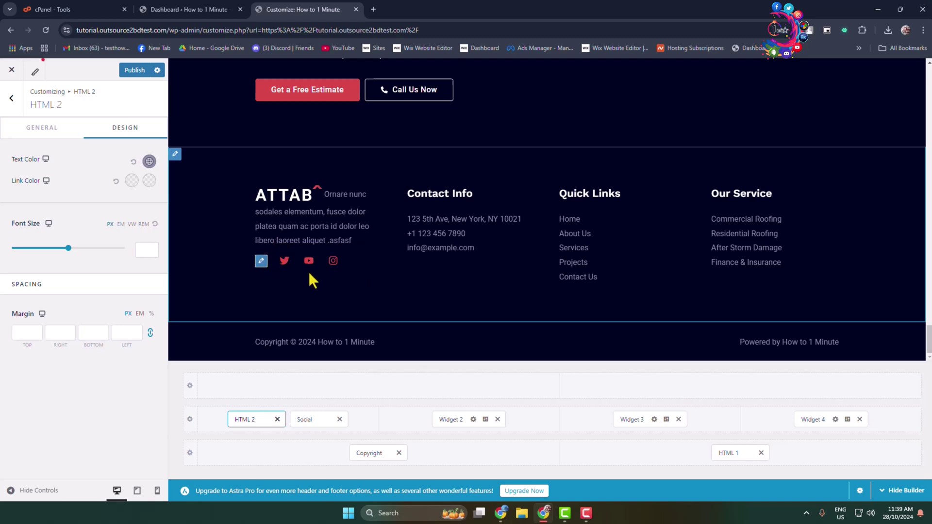
Step: Check the Social and Widget 2 footer settings, then return to the Footer Builder element list
click(261, 262)
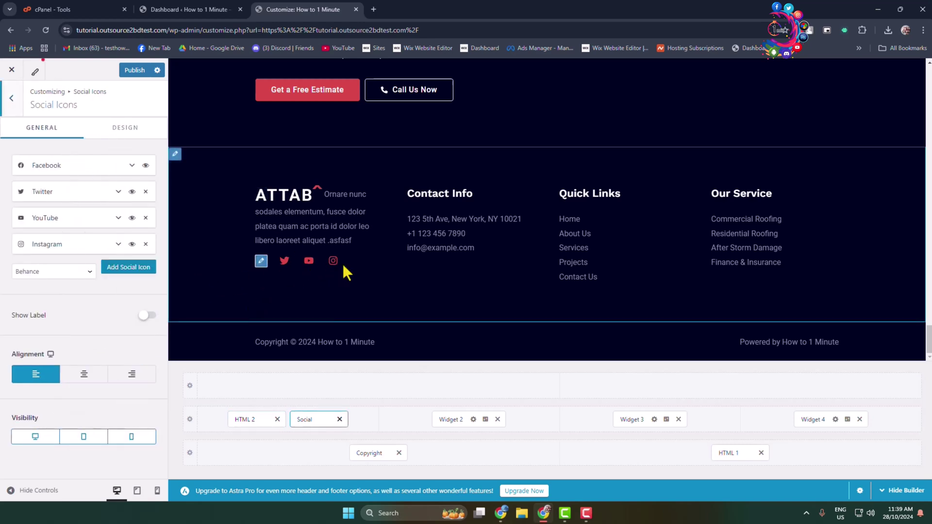
click(413, 198)
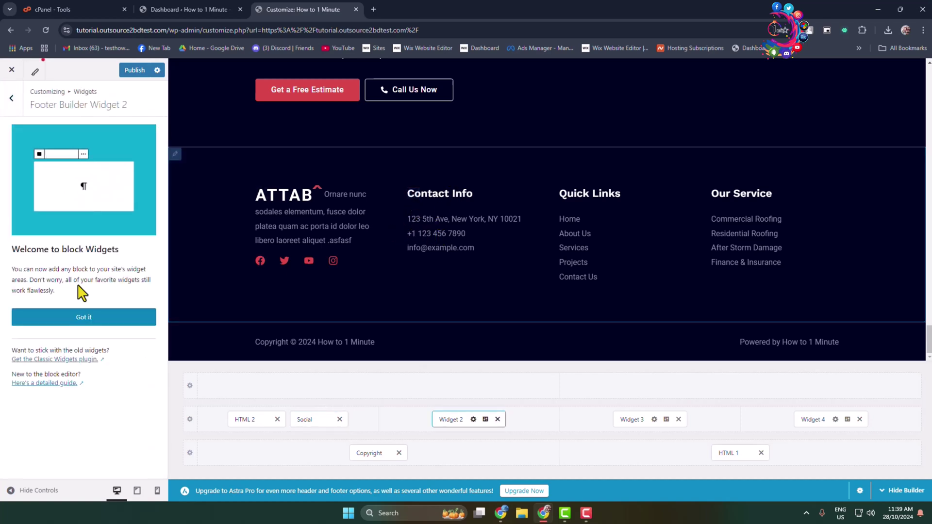
click(6, 108)
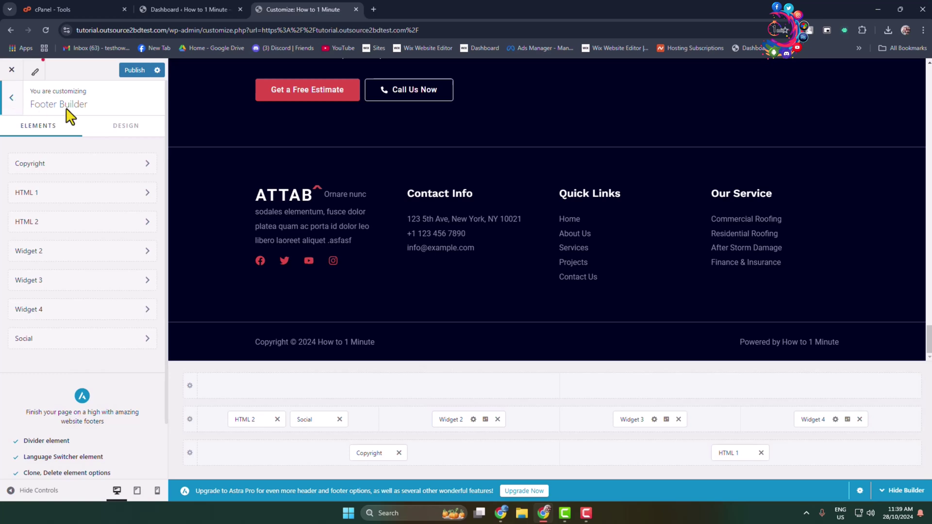
Step: Replace current_year with 2024 in the Copyright element and return to the element list
click(56, 168)
click(76, 261)
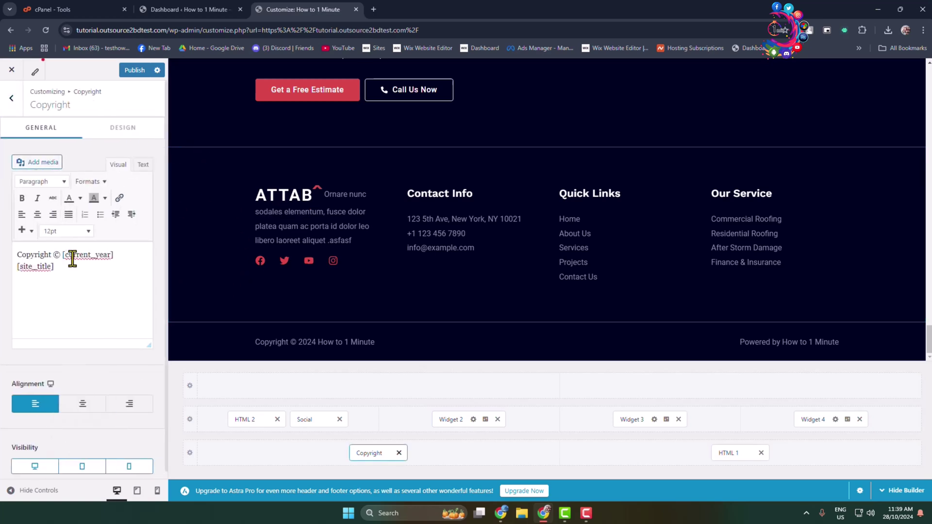
drag(66, 257, 107, 255)
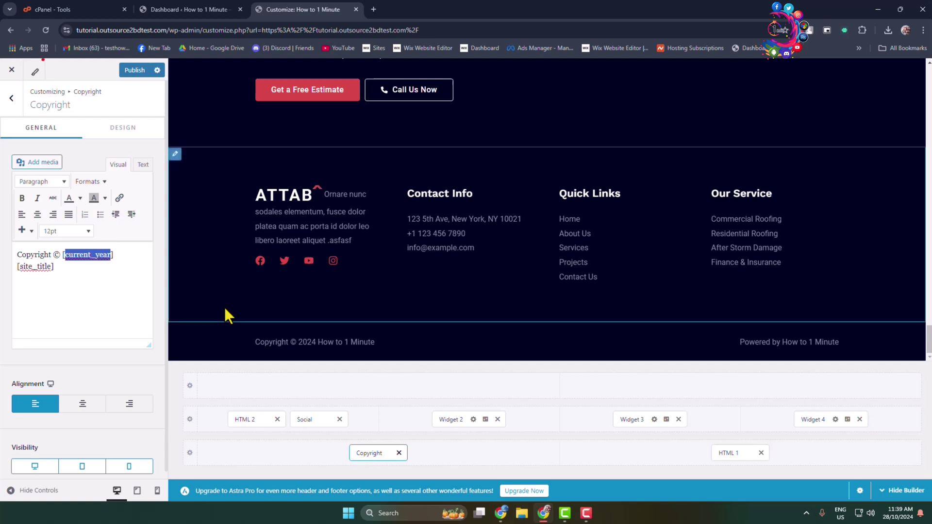
text(2024)
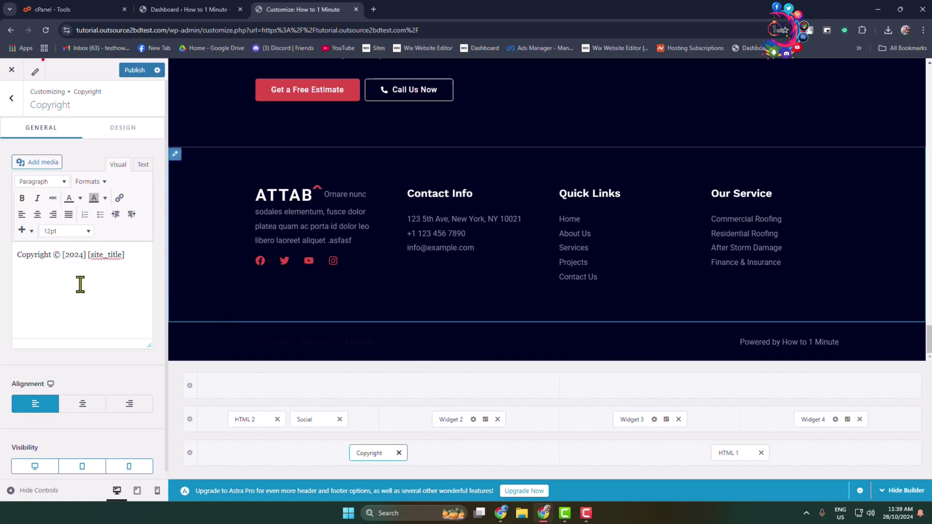
click(10, 98)
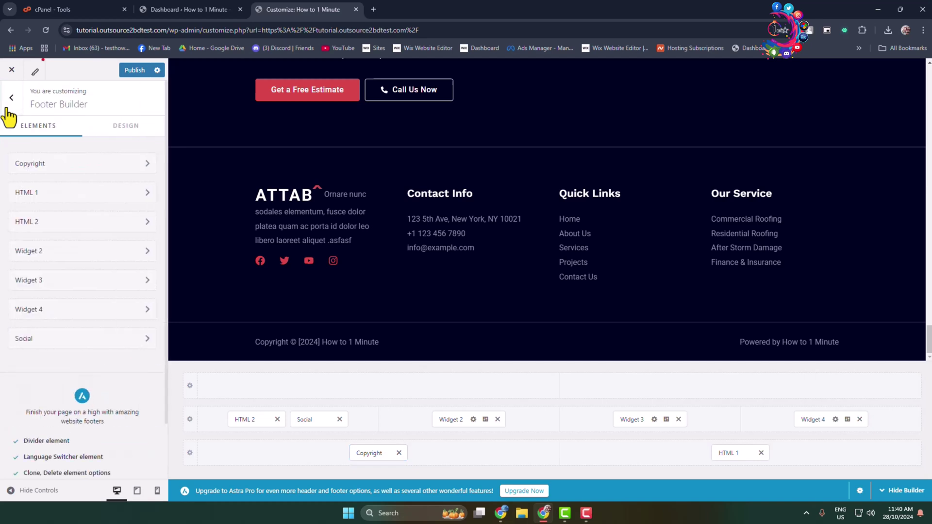
Step: Inspect the HTML 2 footer description text, then go back to the footer element list
click(54, 230)
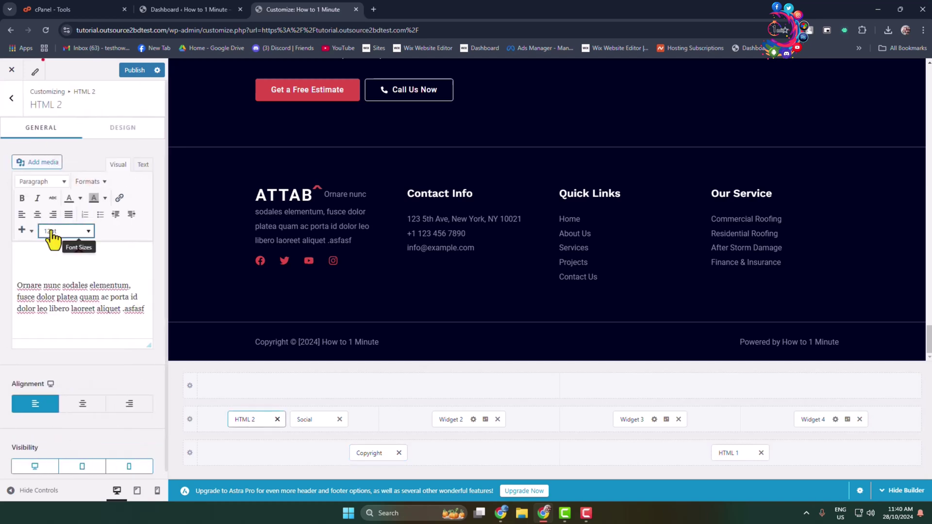
drag(110, 309, 92, 290)
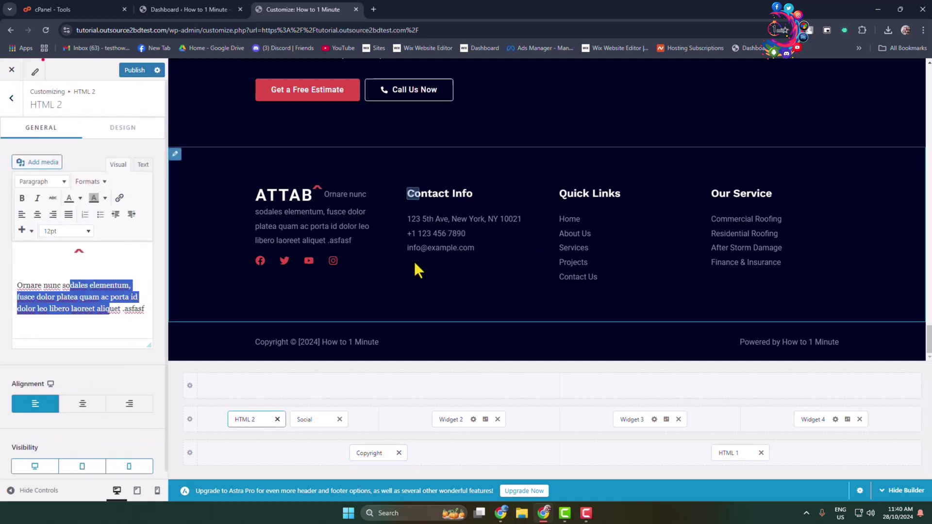
drag(699, 219, 578, 267)
click(54, 297)
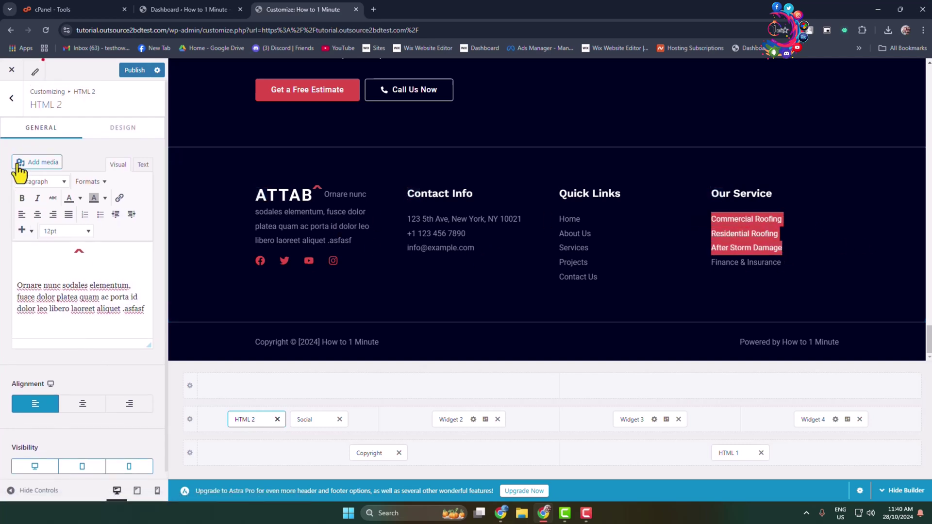
click(23, 110)
scroll(116, 355, down, 2)
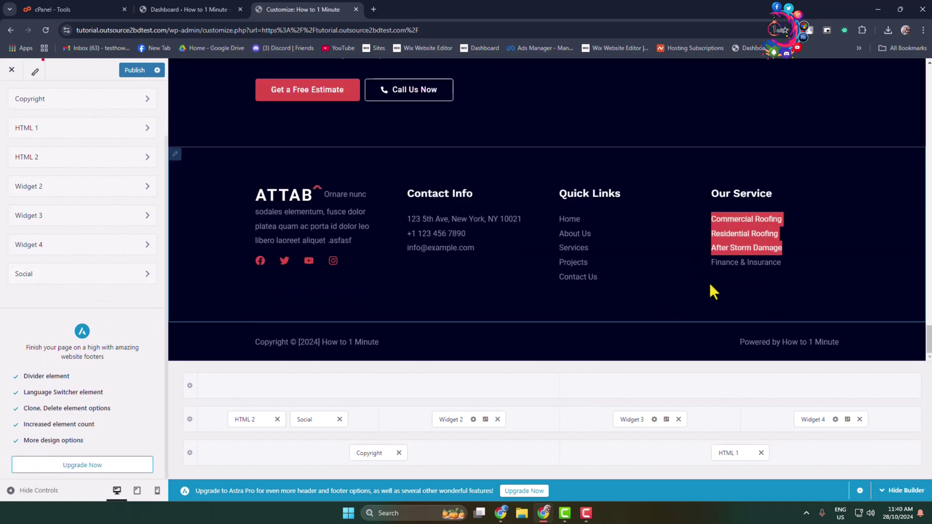
click(862, 211)
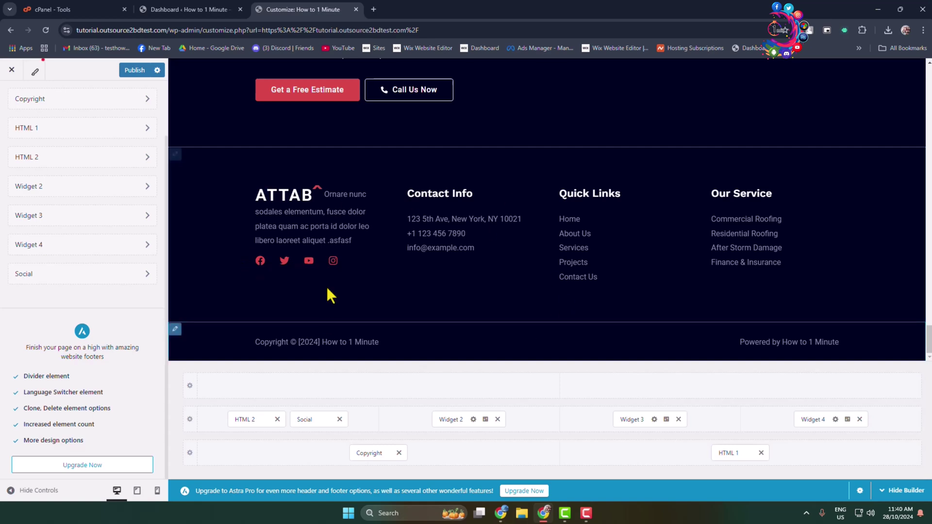
Step: Close the Customizer and open Appearance > Widgets from the Dashboard
click(12, 69)
click(178, 8)
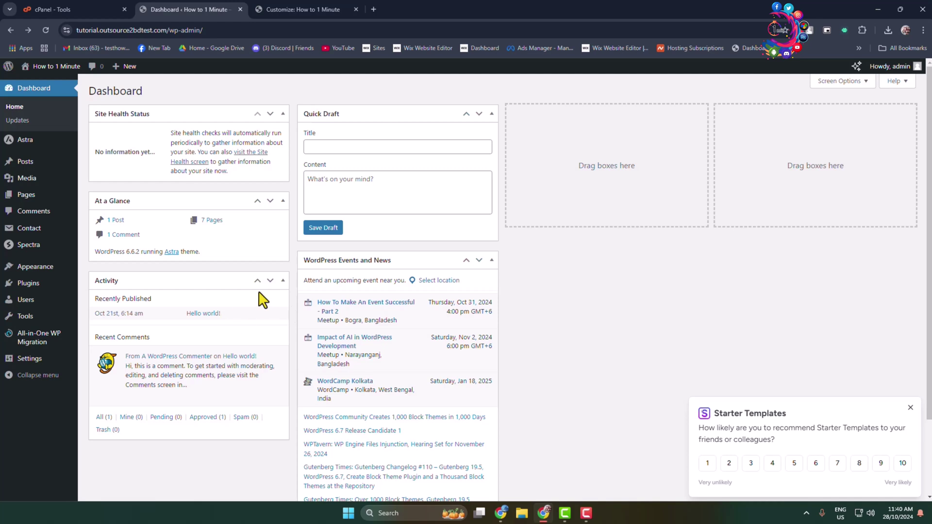
mouse_move(23, 276)
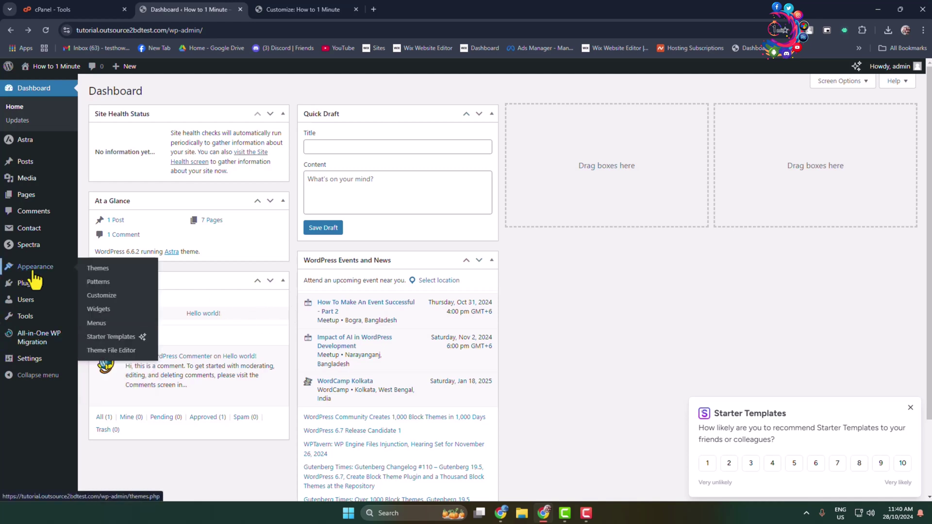
click(107, 312)
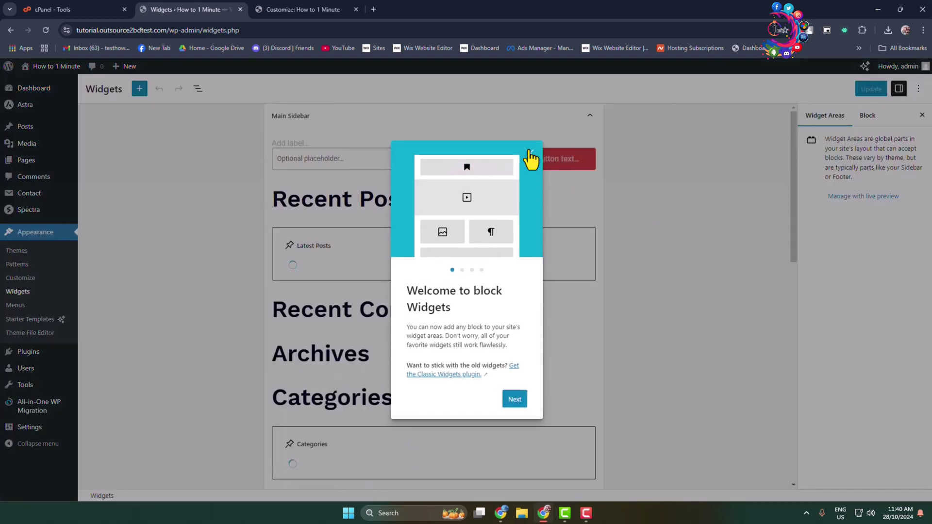
Step: Dismiss the block widgets welcome, collapse Main Sidebar, and expand Footer Bar Section 1
click(530, 153)
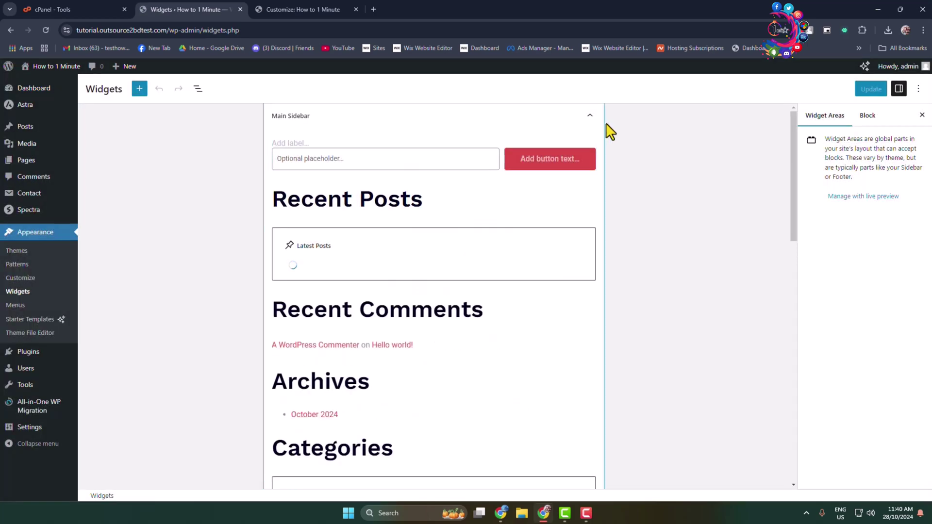
click(591, 117)
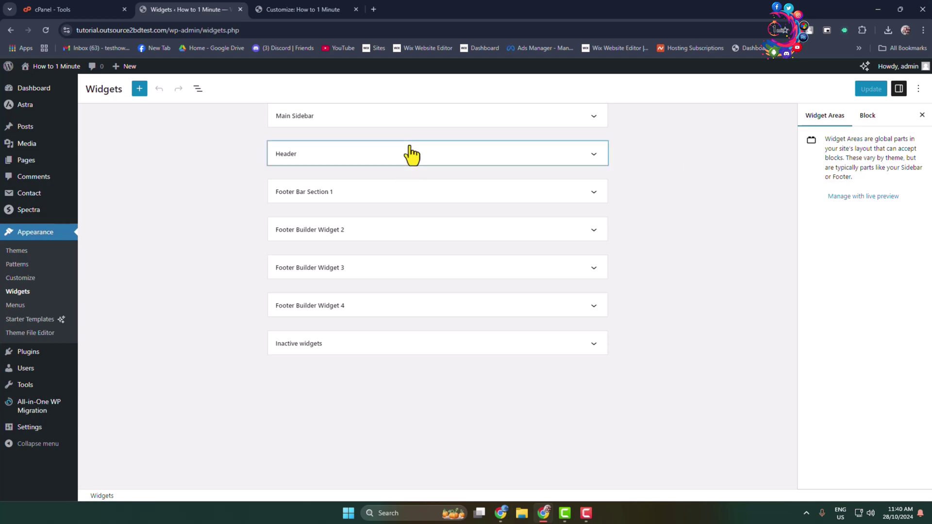
click(299, 9)
click(209, 7)
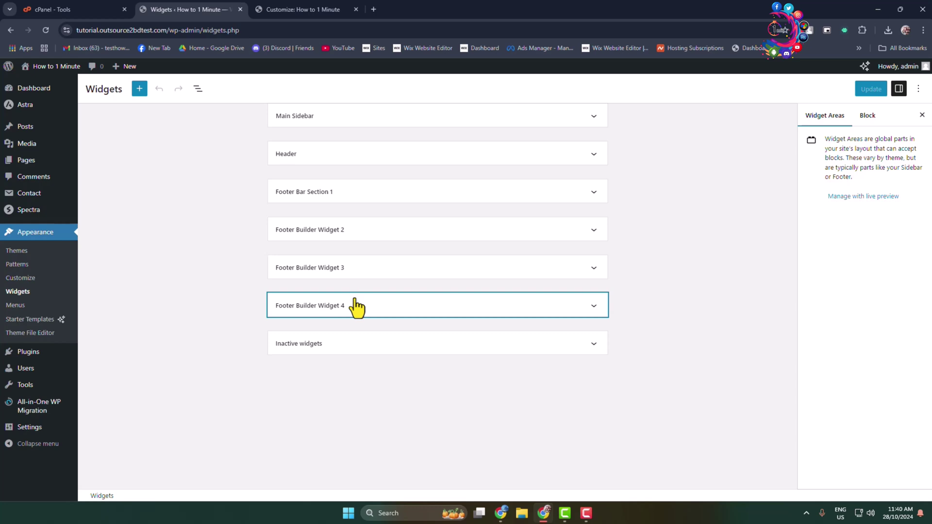
click(590, 194)
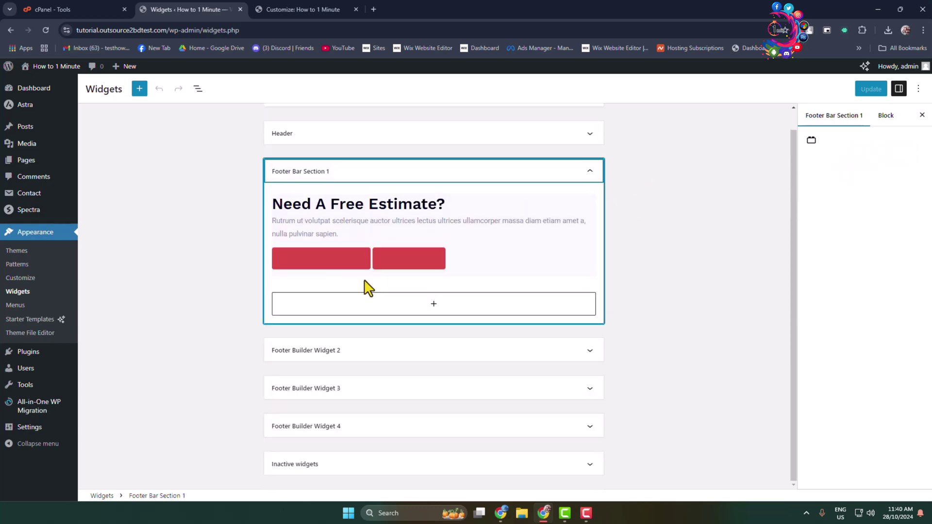
Step: Add an Image block with the man's portrait from the Media Library to Footer Bar Section 1 and save it
click(439, 305)
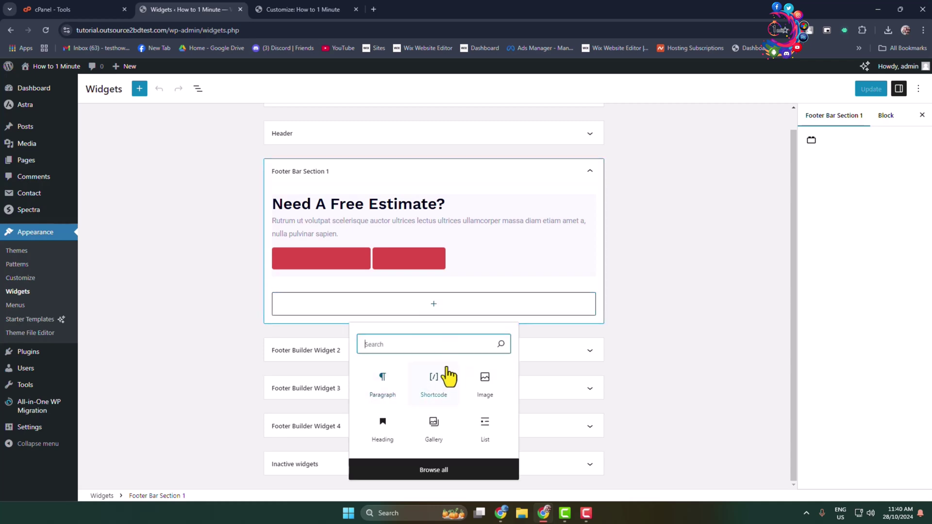
click(483, 381)
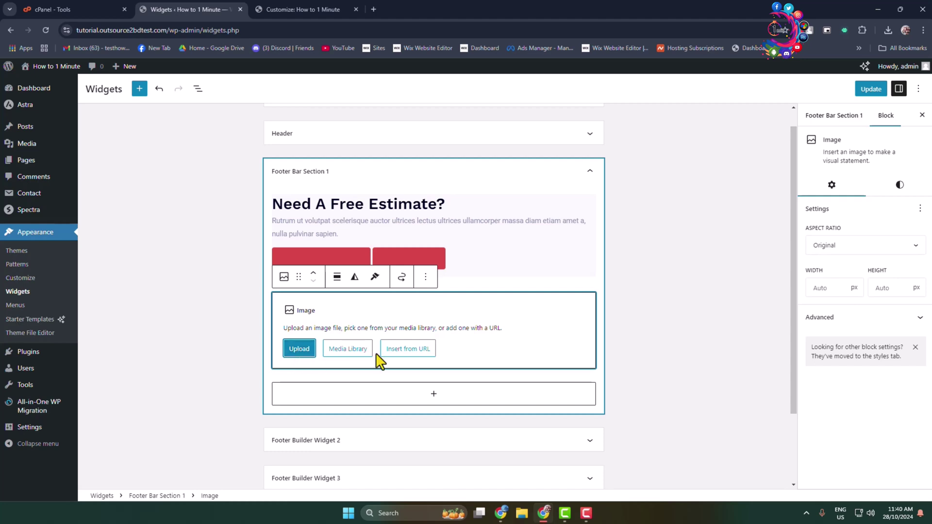
click(353, 350)
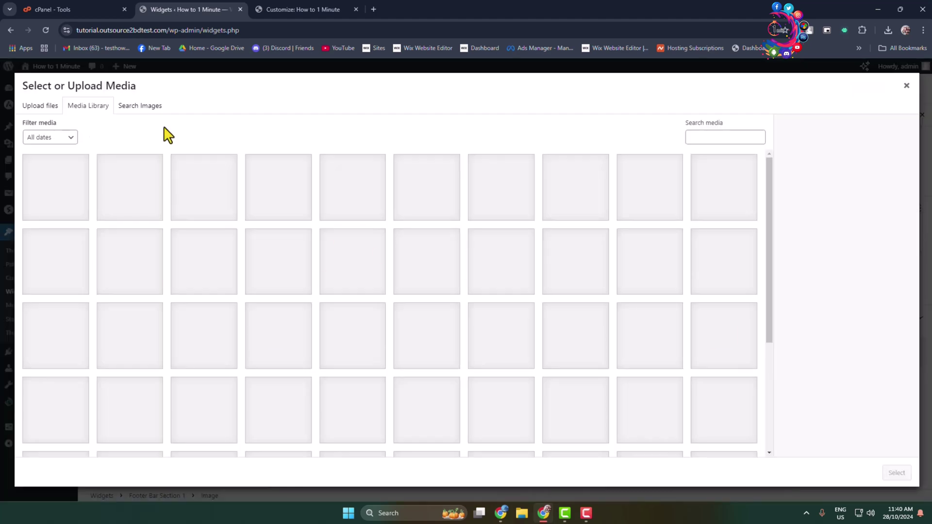
click(296, 348)
click(897, 473)
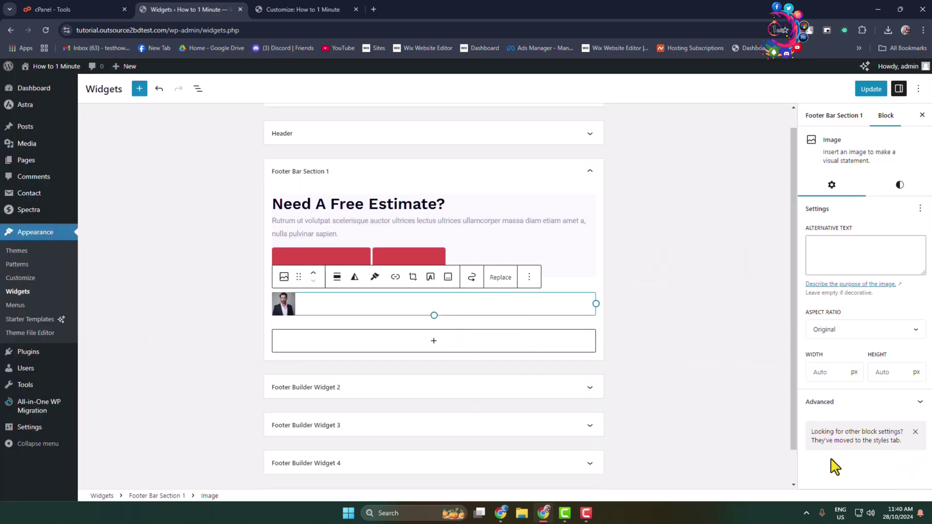
click(867, 89)
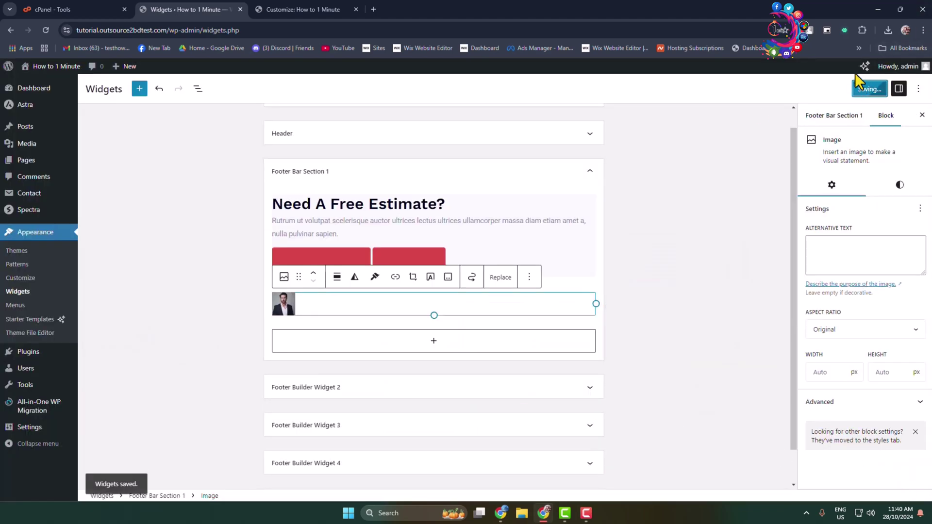
click(318, 9)
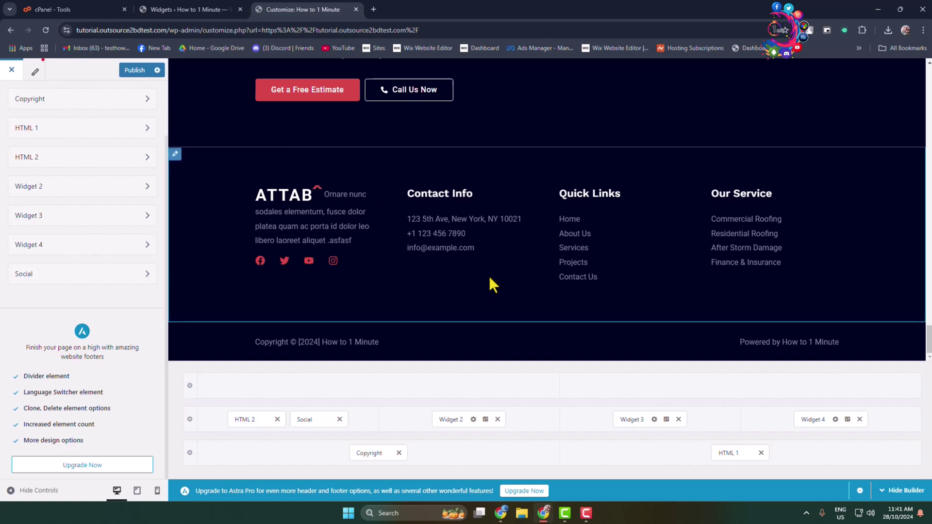